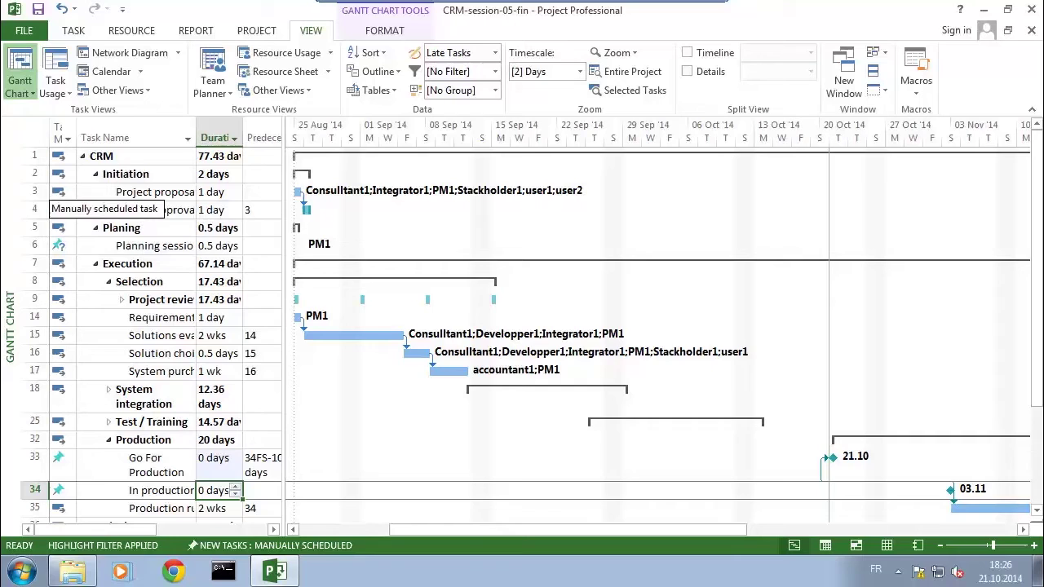
Set the duration of the Project approval task in the Initiation phase to 0 days.
left_click(212, 211)
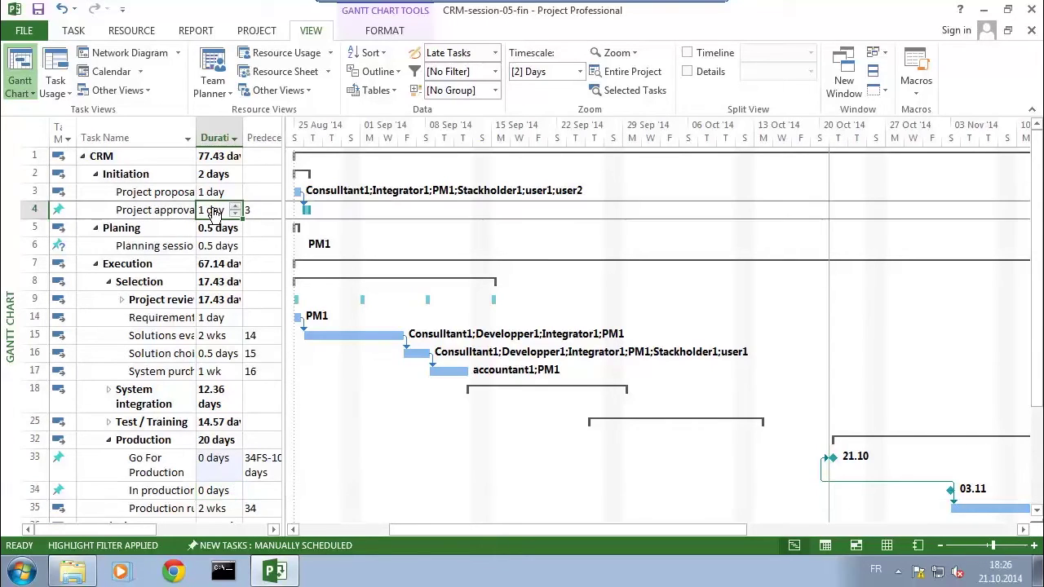
key("BackSpace")
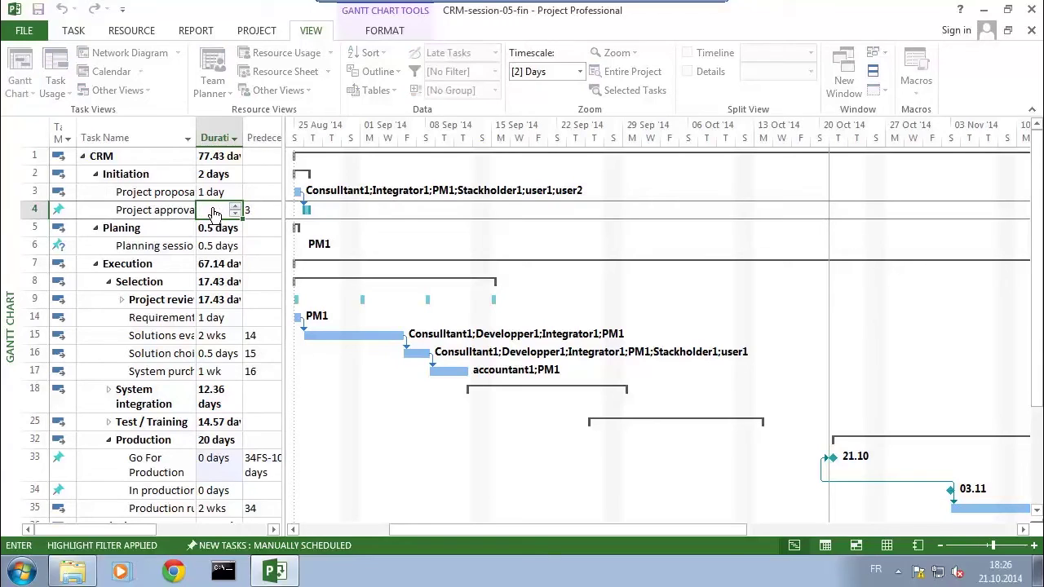
type("0d")
key("Return")
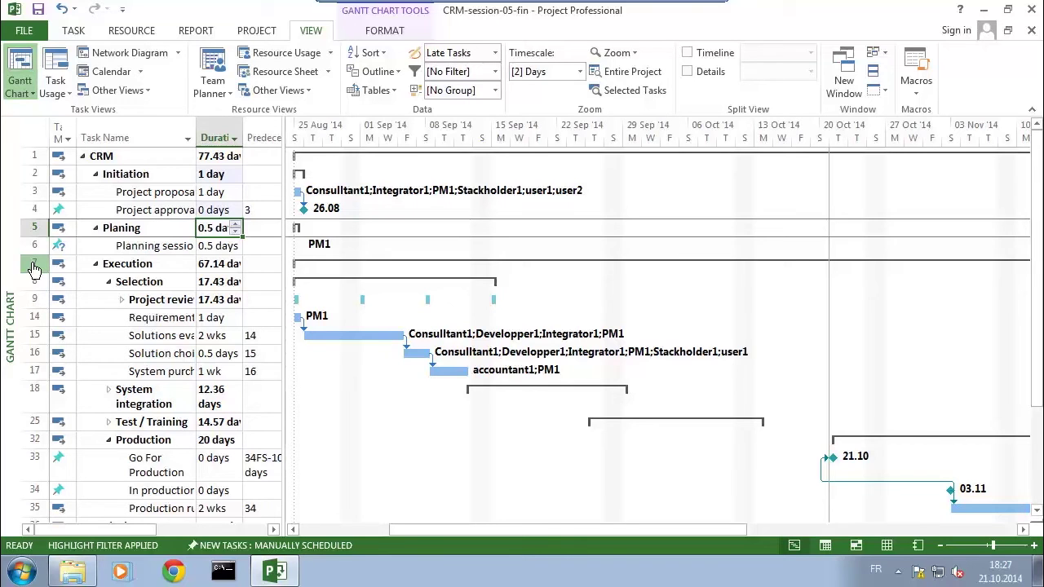
Insert a new task named Plan directly above the Execution summary task, at the end of the Planing phase.
left_click(34, 270)
right_click(33, 270)
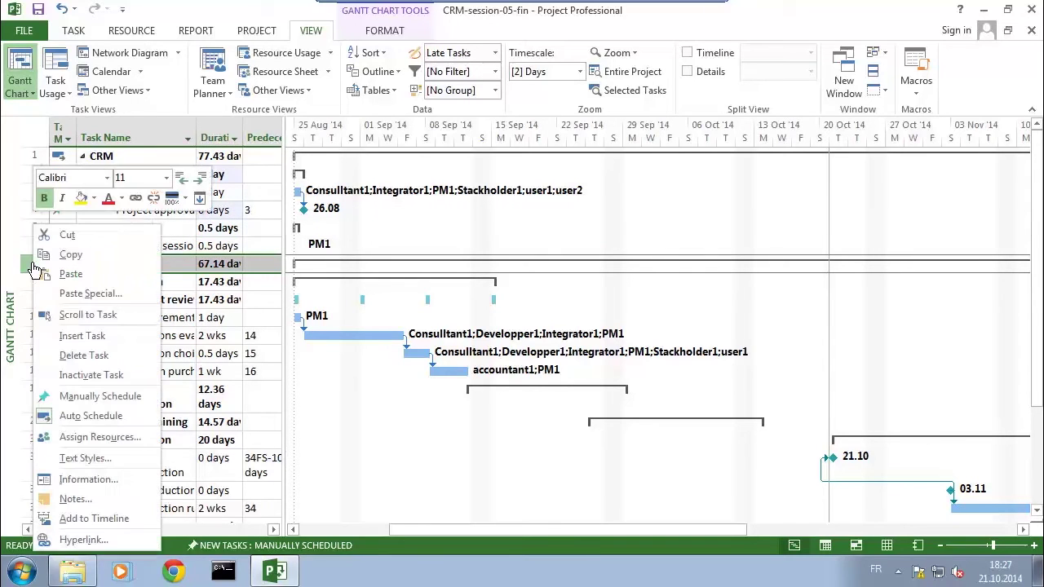
left_click(89, 341)
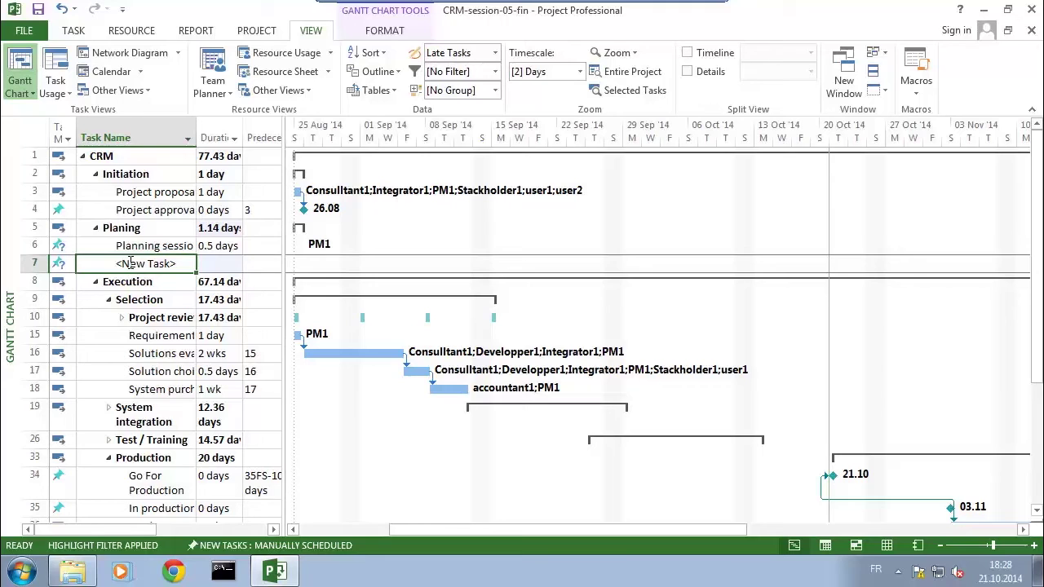
type("Plan")
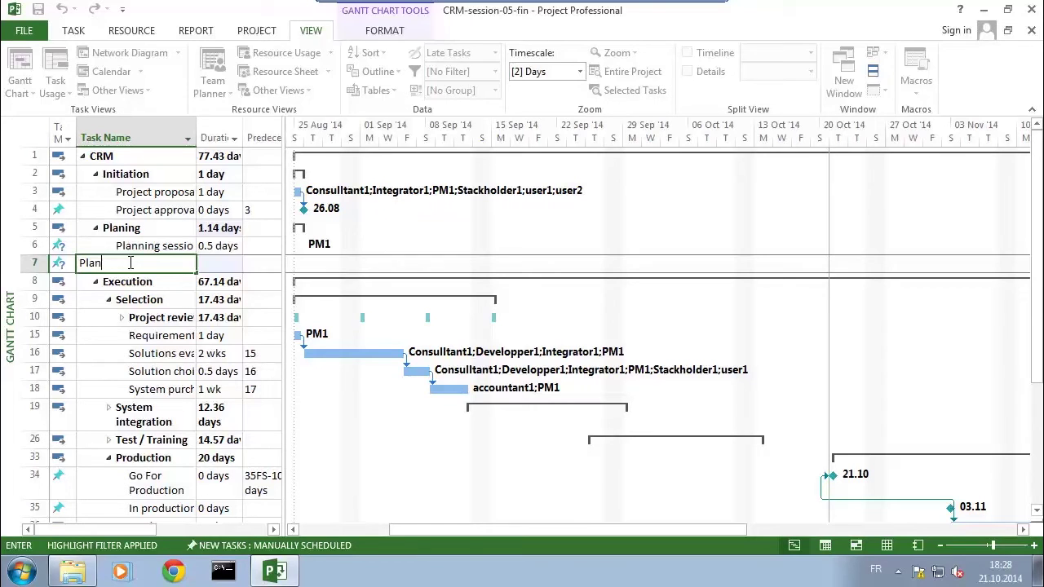
key("Return")
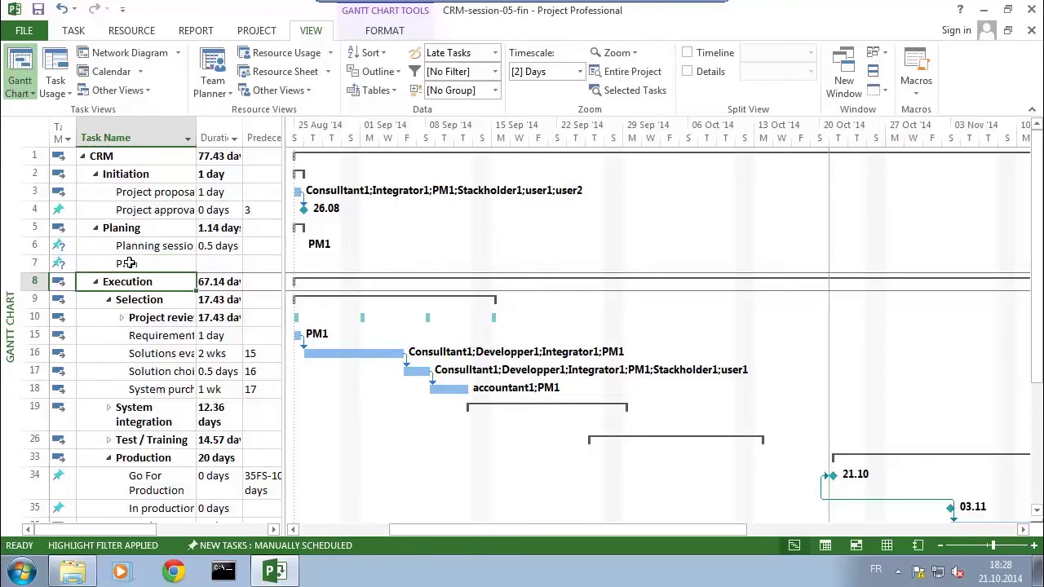
Give the Plan task a duration of 0 days and make task 6 its predecessor.
left_click(216, 264)
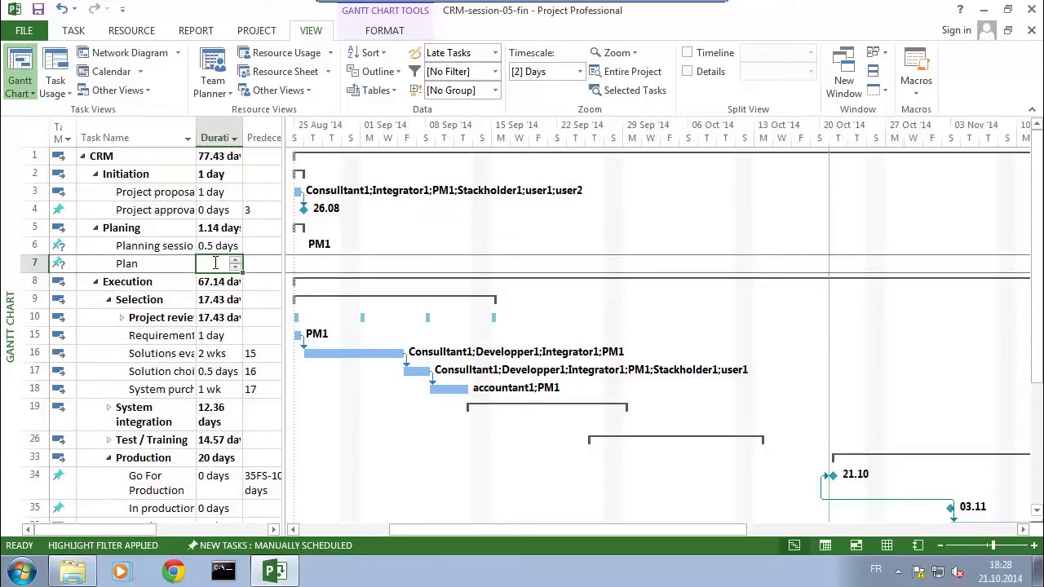
type("0d")
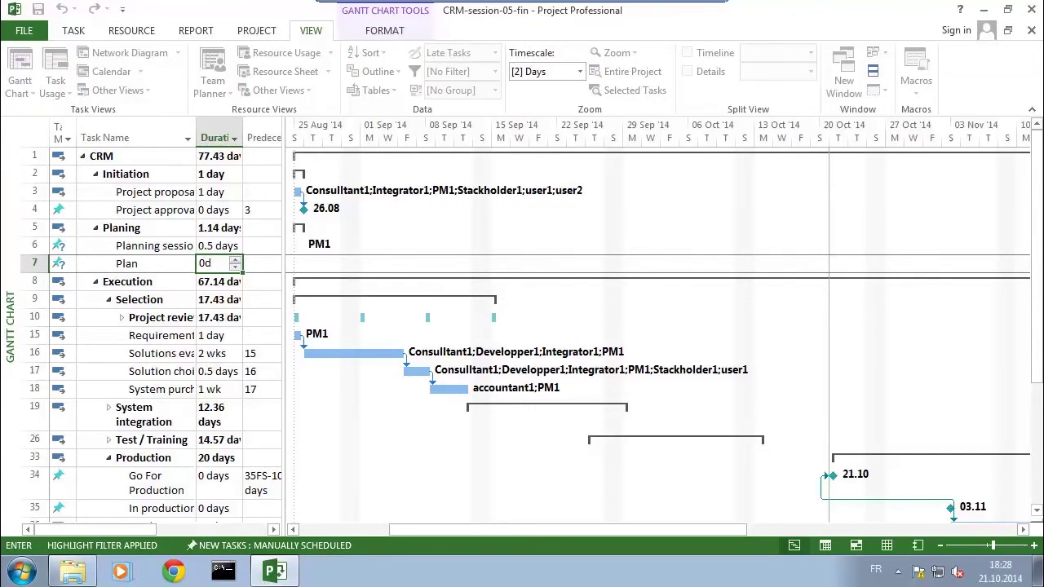
key("Return")
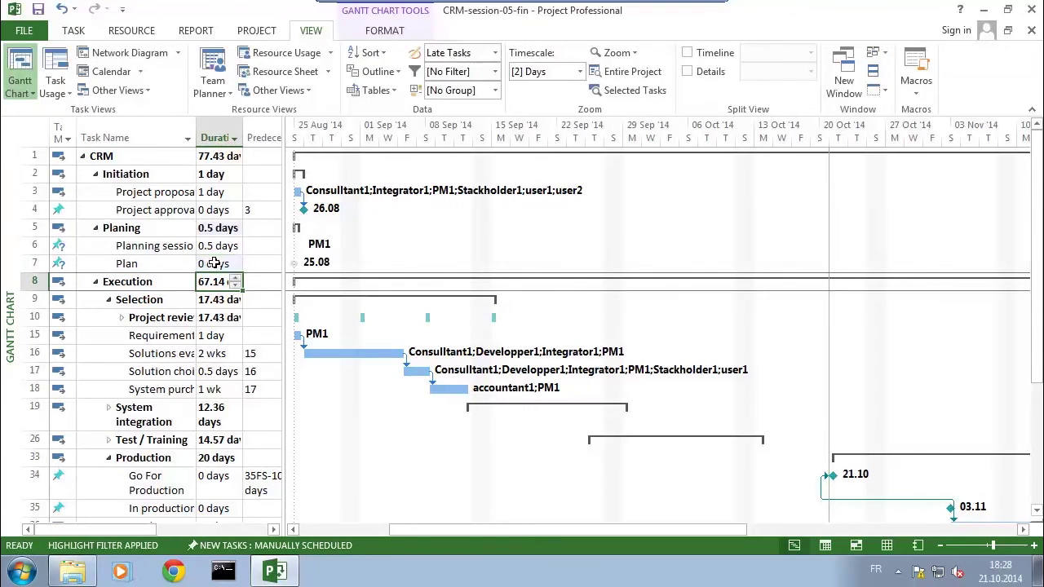
left_click(262, 264)
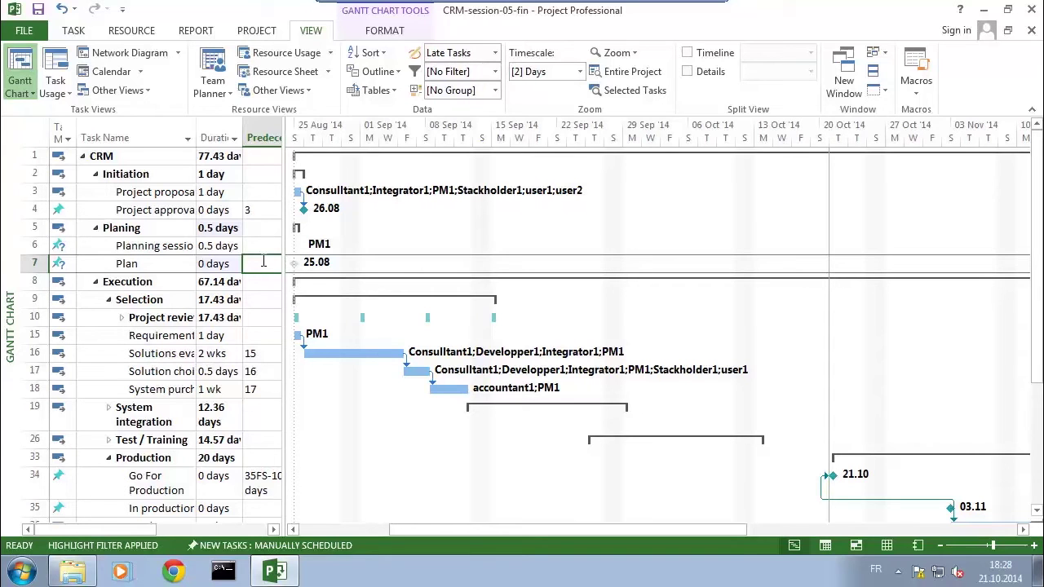
type("6")
key("Return")
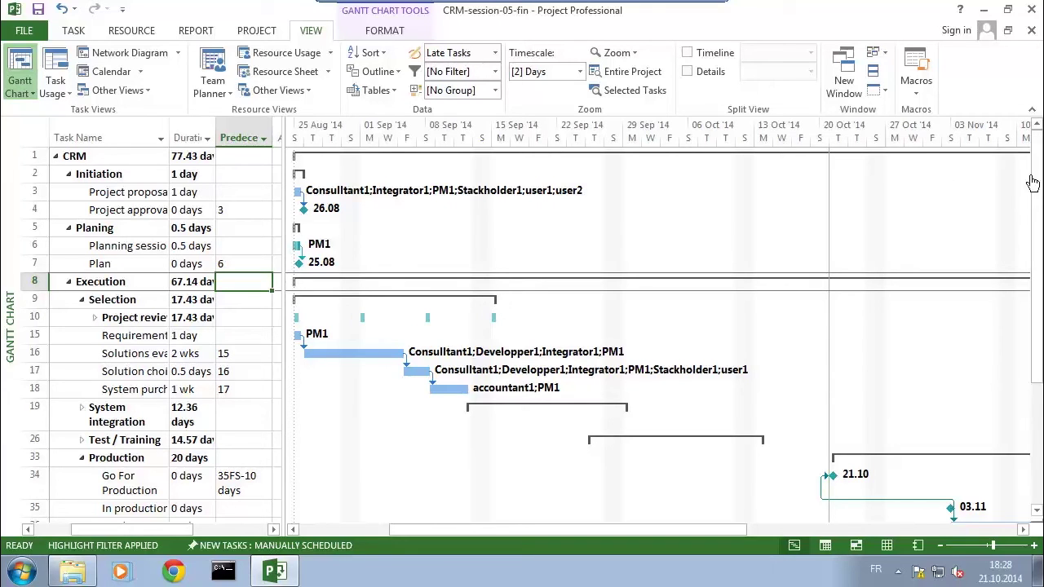
Insert a new task named Go For Production directly below the In production milestone in the Production phase.
left_click_drag(1039, 188, 1039, 272)
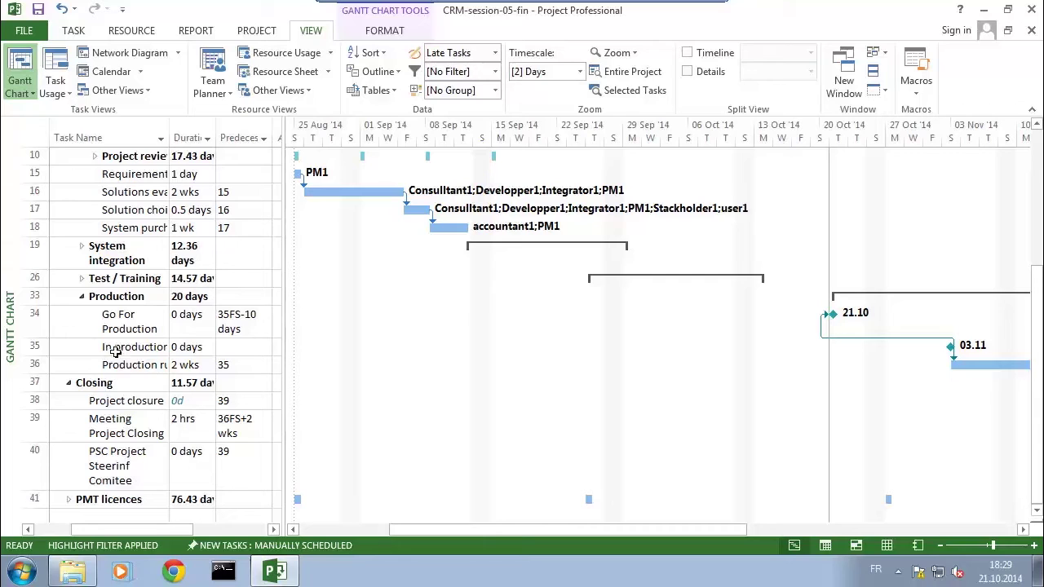
left_click(31, 348)
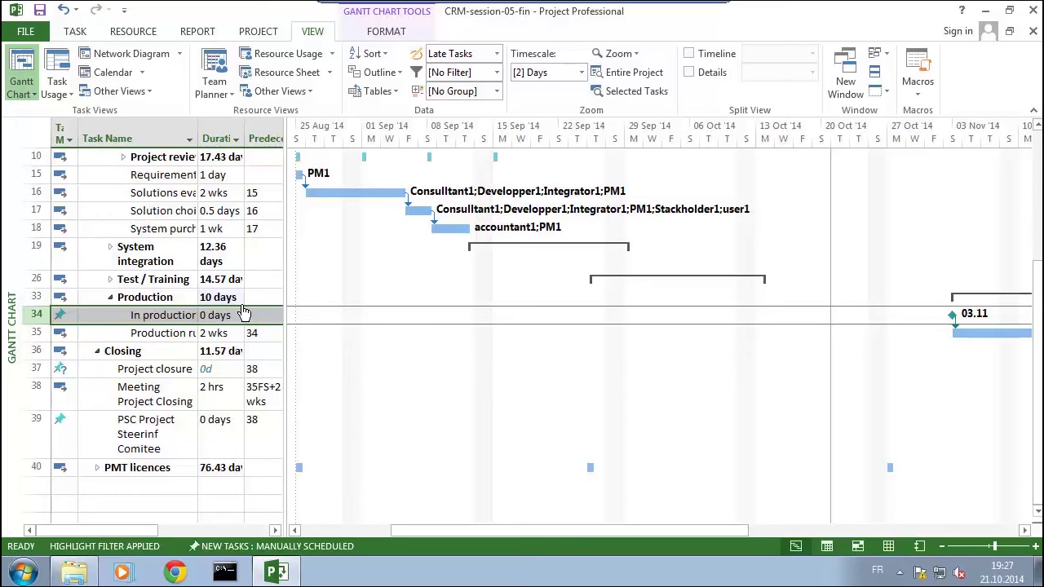
right_click(35, 339)
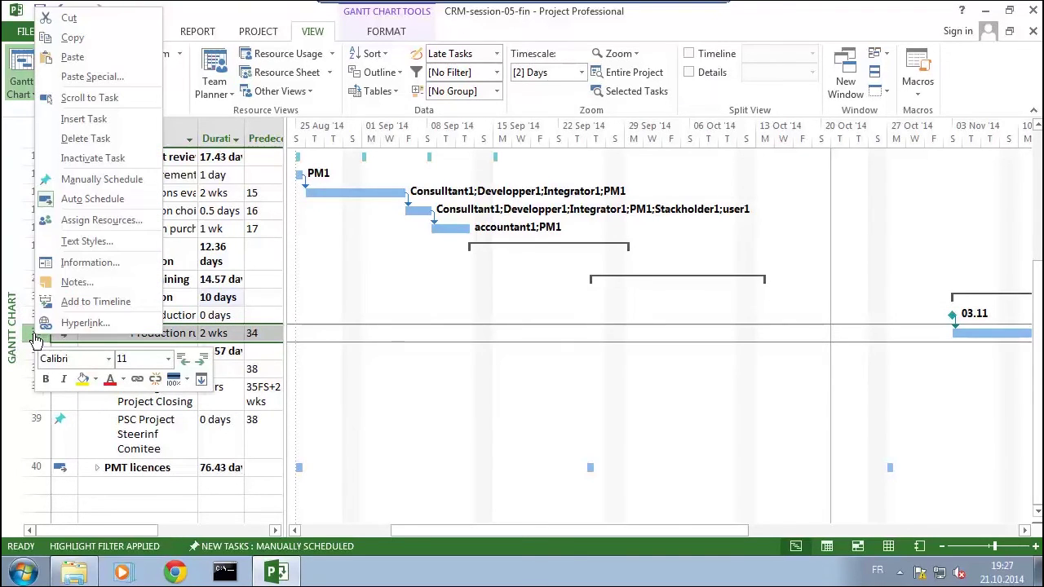
left_click(84, 119)
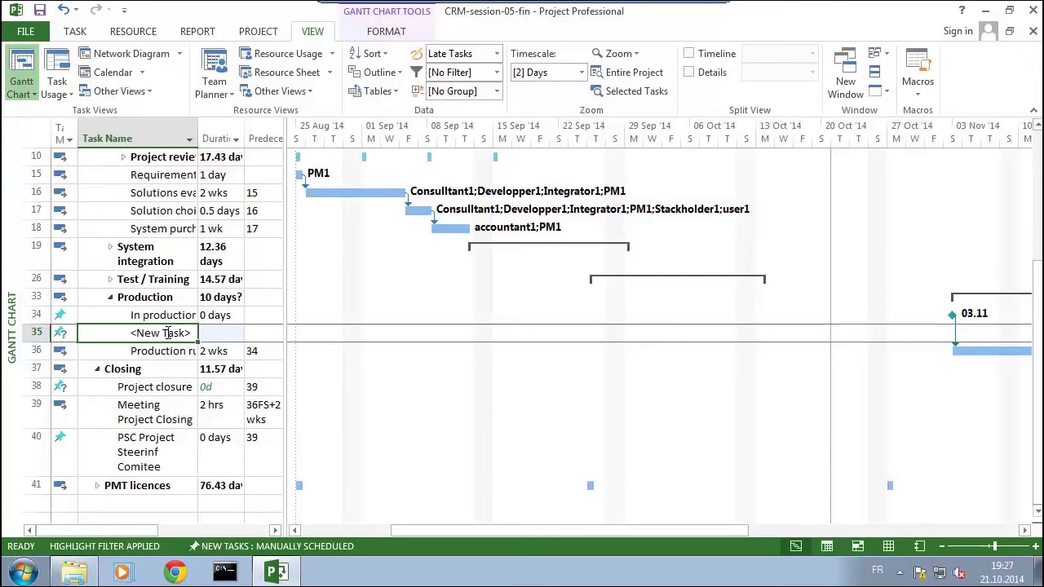
type("Go")
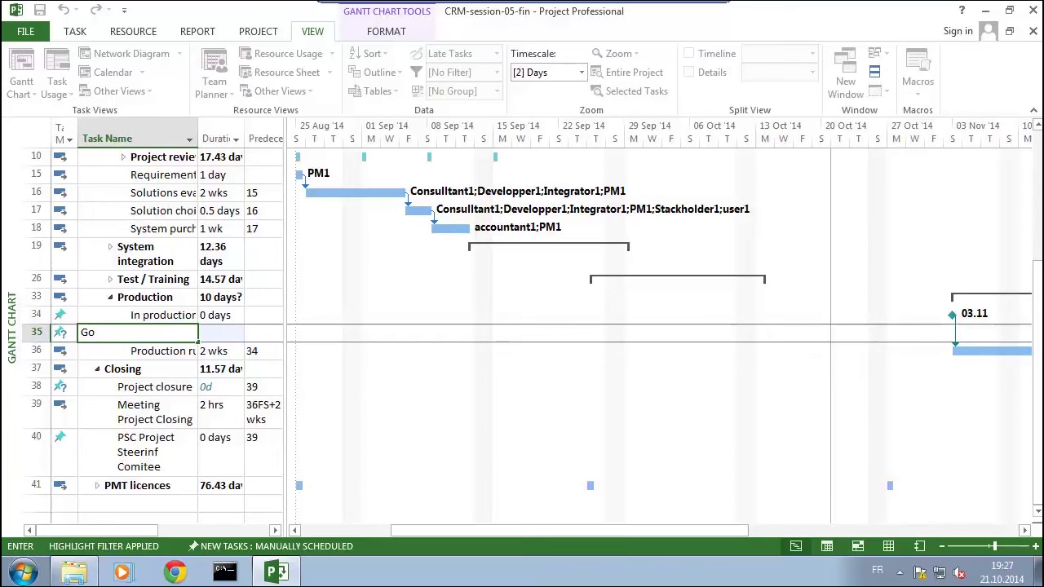
type(" For Production")
key("Return")
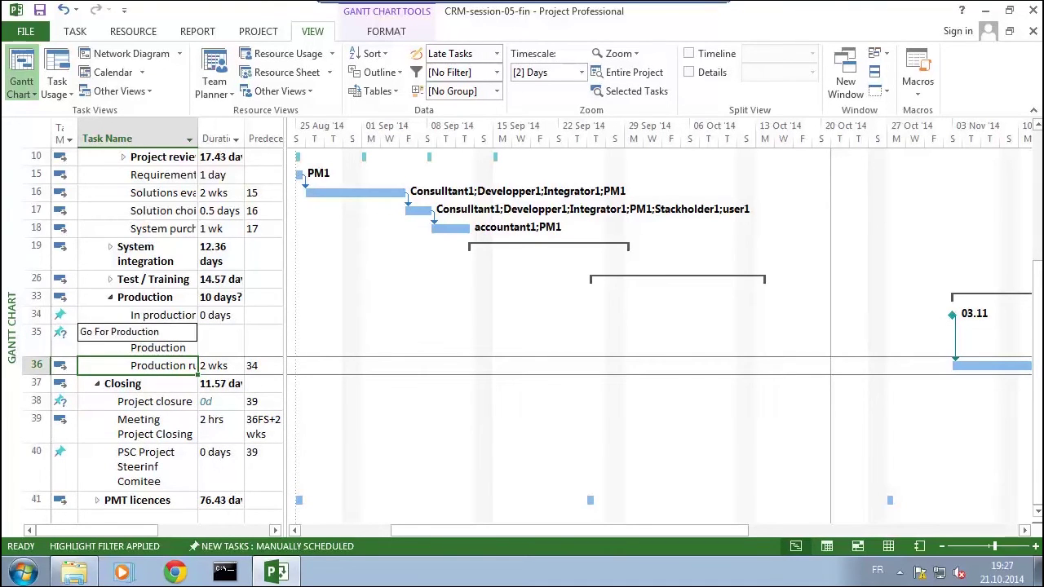
Set task 34 as the predecessor of the Go For Production task.
left_click(264, 342)
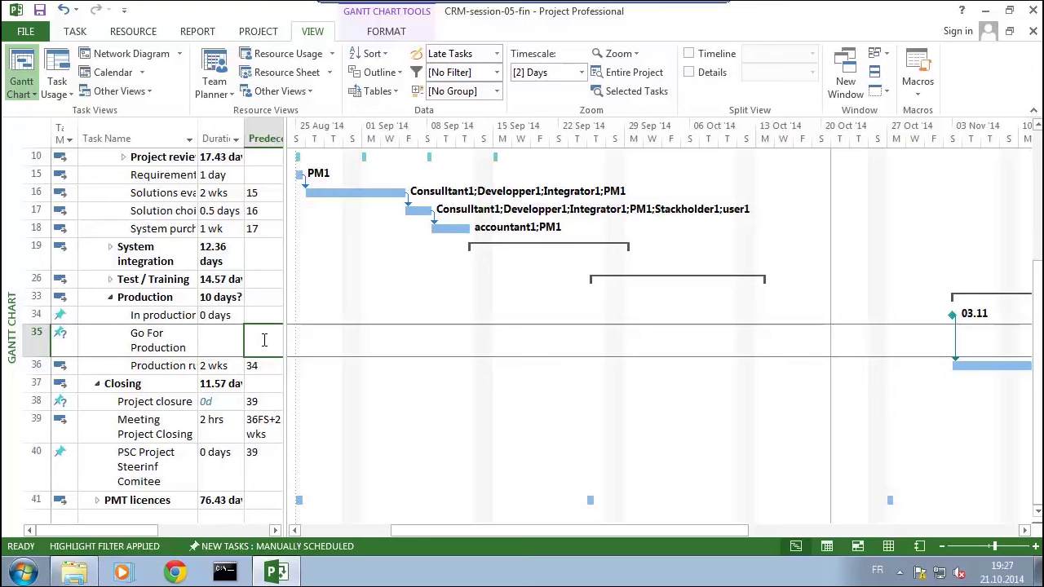
type("34")
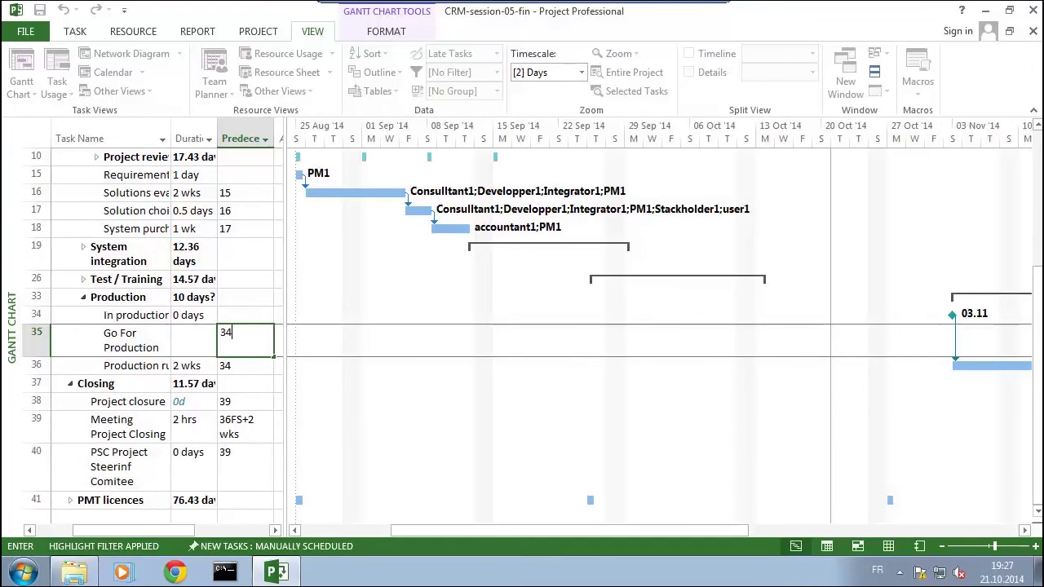
key("Return")
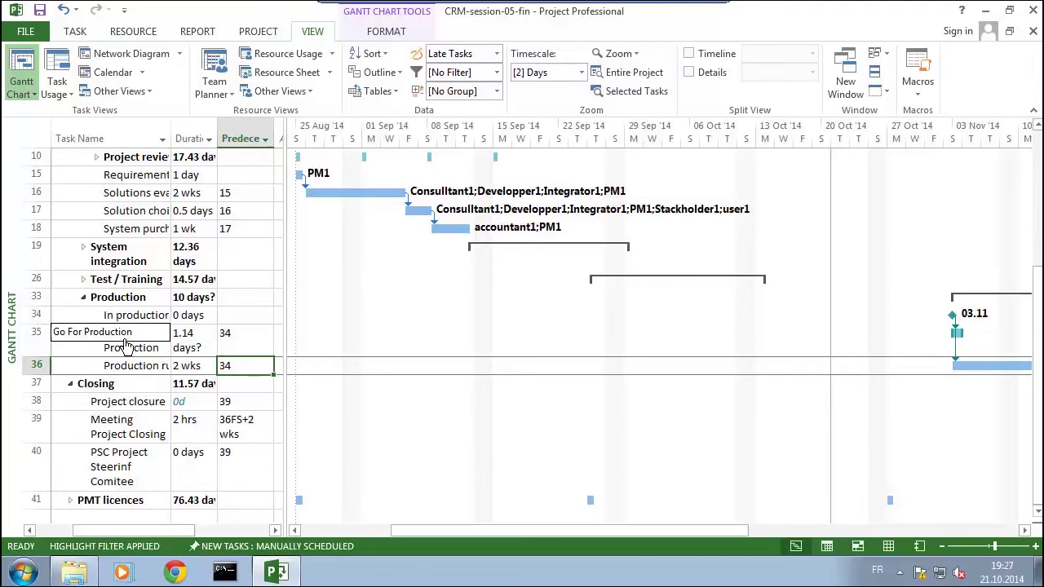
In the task information of Go For Production, set the lag of its In production predecessor link to -10 days.
left_click(126, 346)
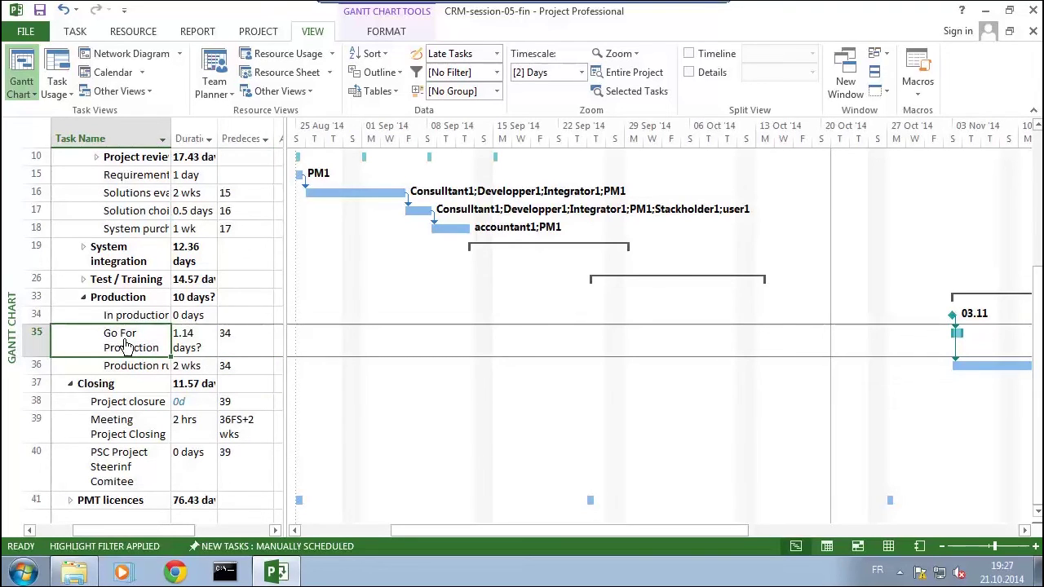
right_click(127, 346)
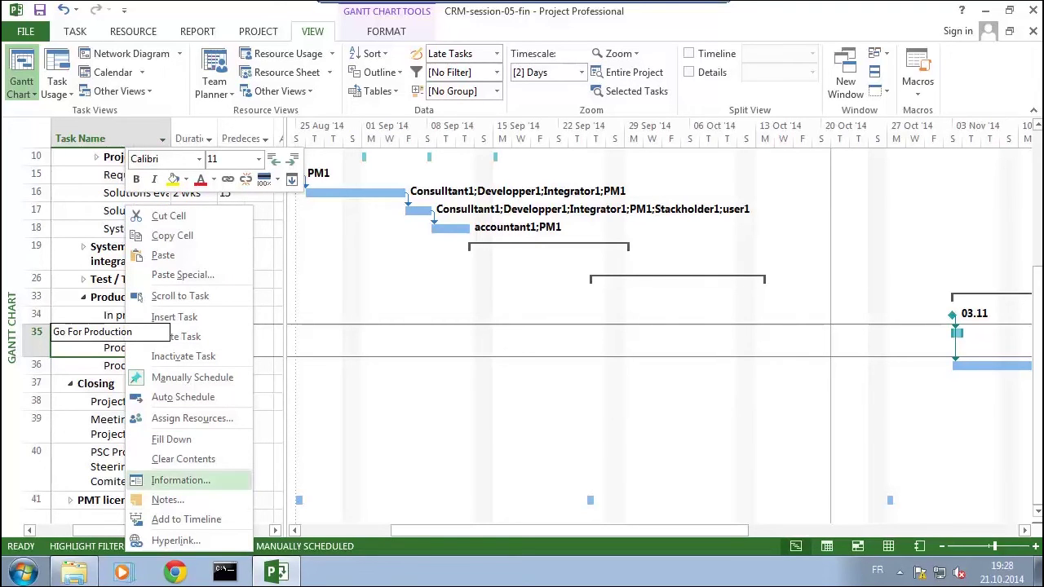
left_click(175, 480)
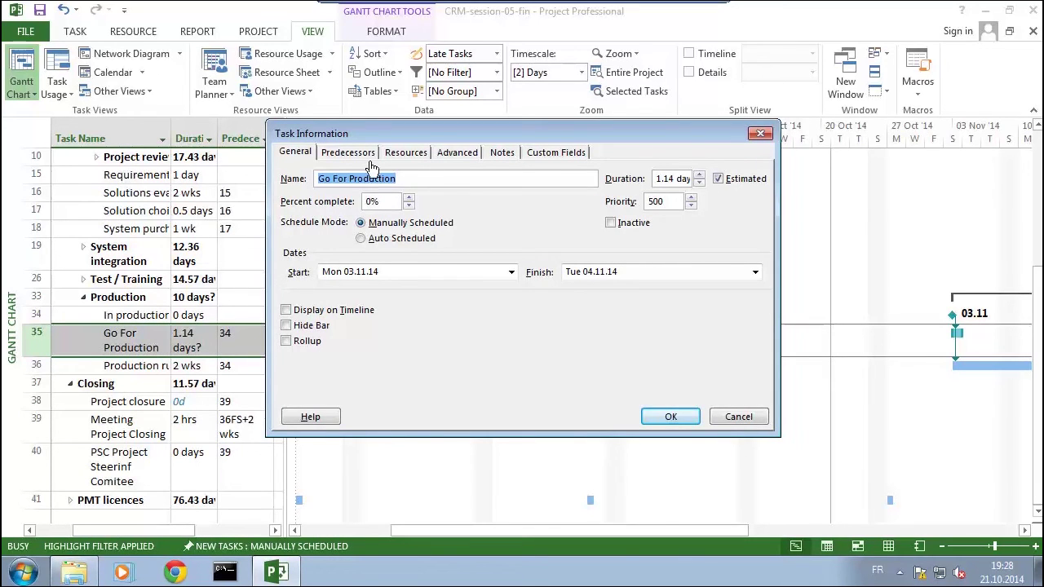
left_click(369, 153)
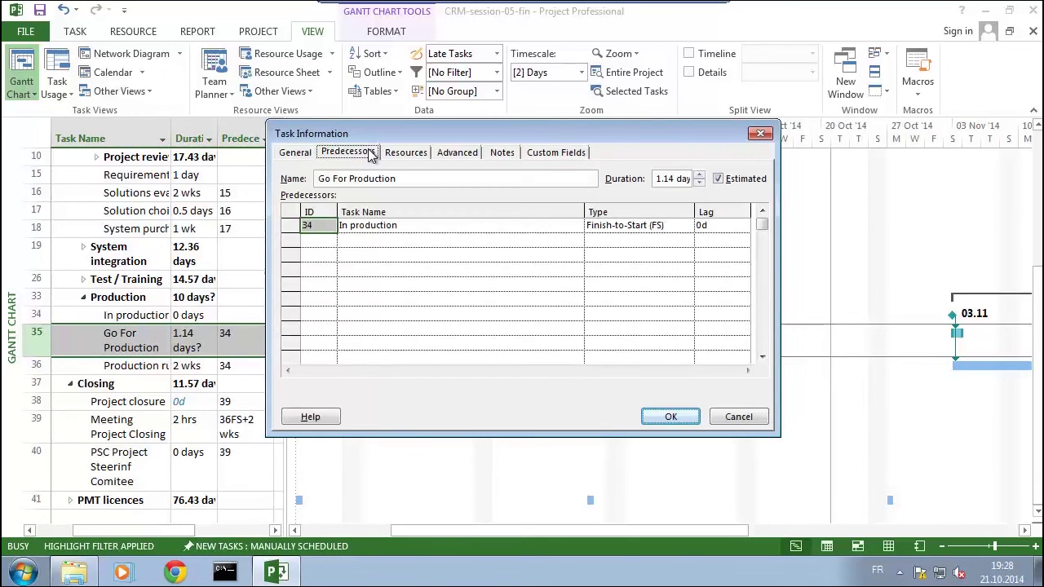
left_click(327, 227)
left_click(708, 226)
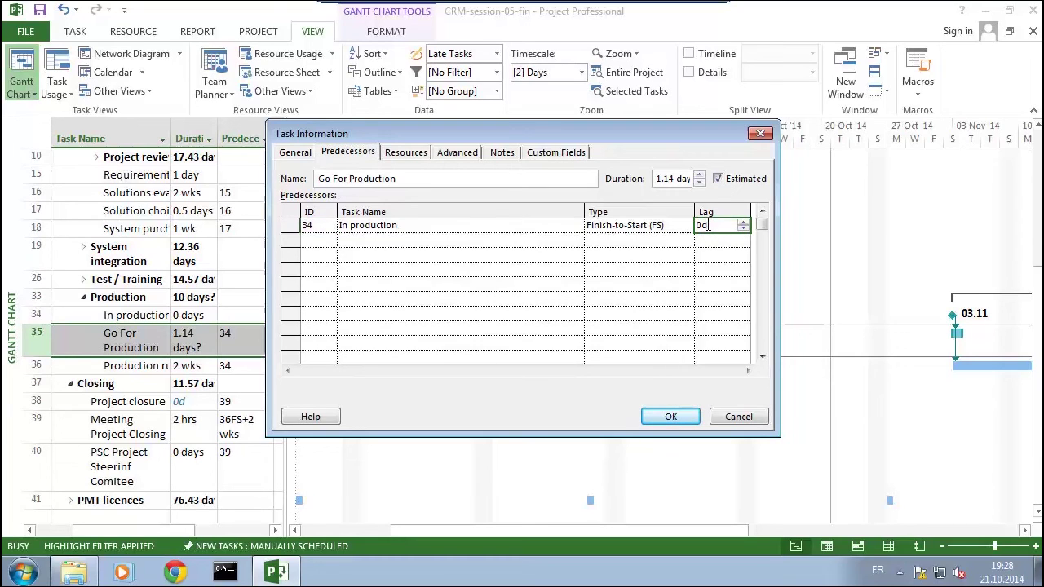
key("BackSpace")
key("BackSpace")
type("-10")
key("Return")
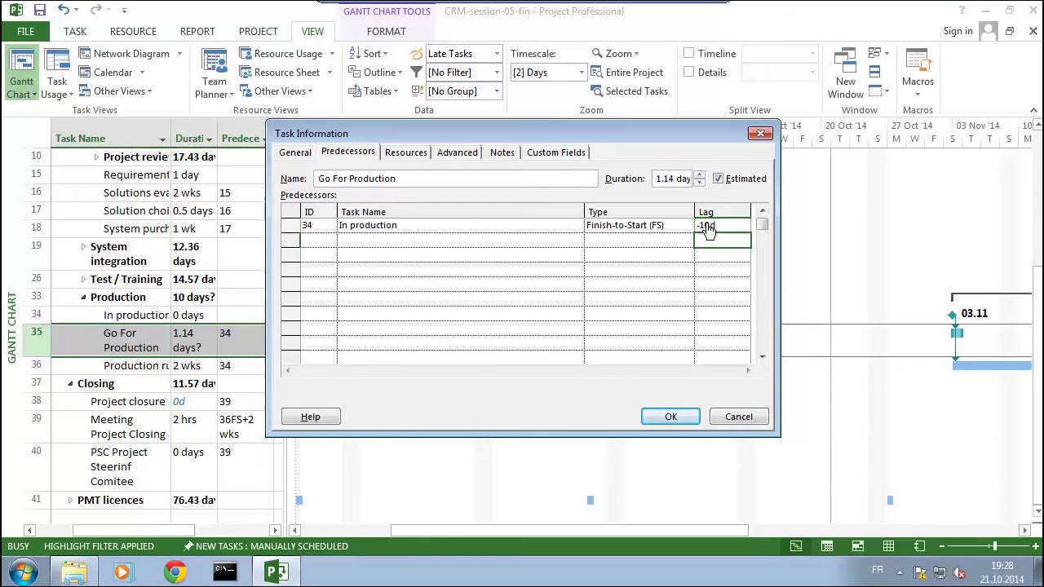
left_click(690, 420)
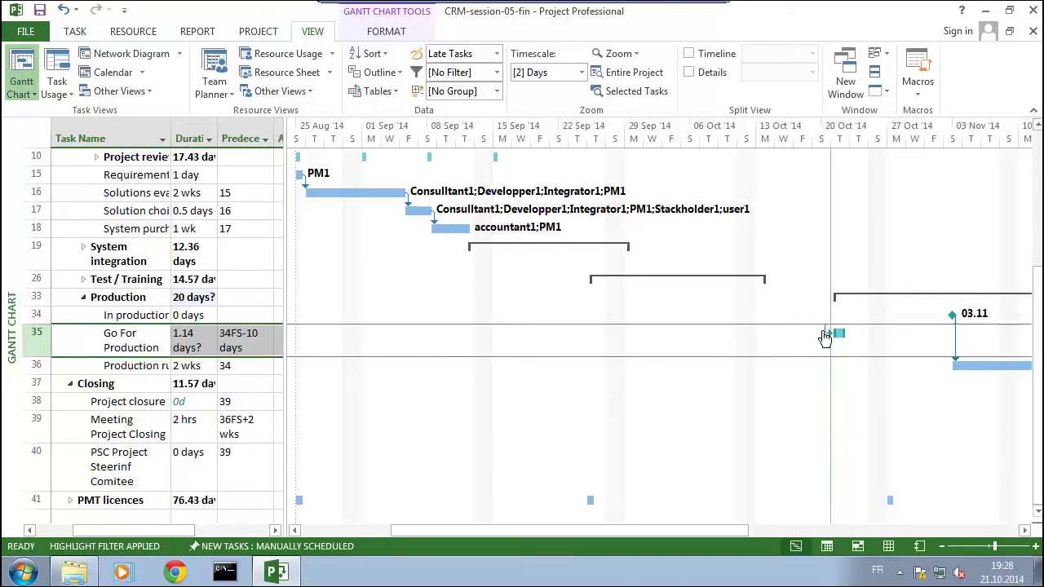
Set the duration of the Go For Production task to 0 days.
left_click(187, 338)
key("BackSpace")
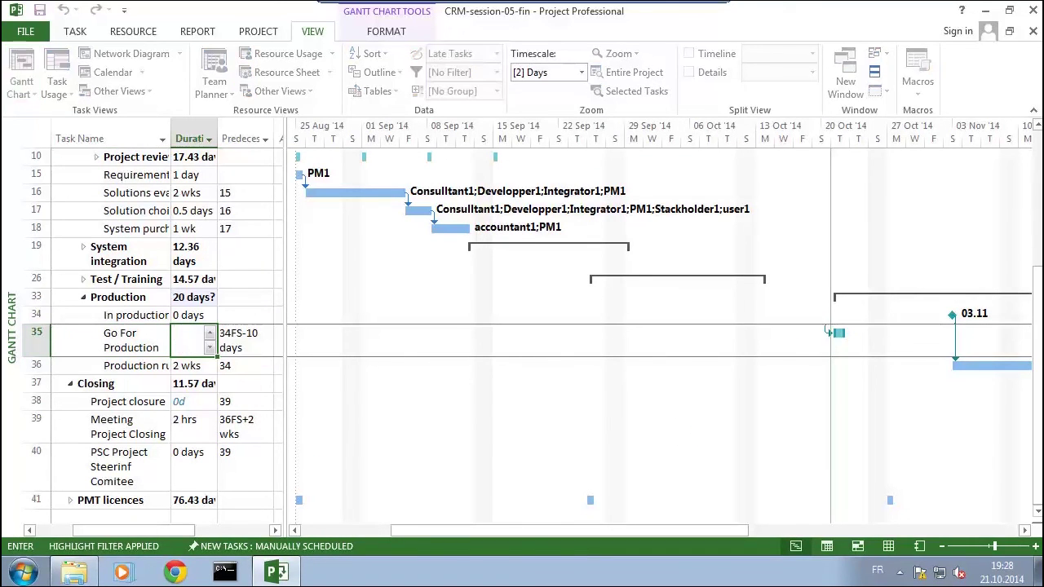
type("0d")
key("Return")
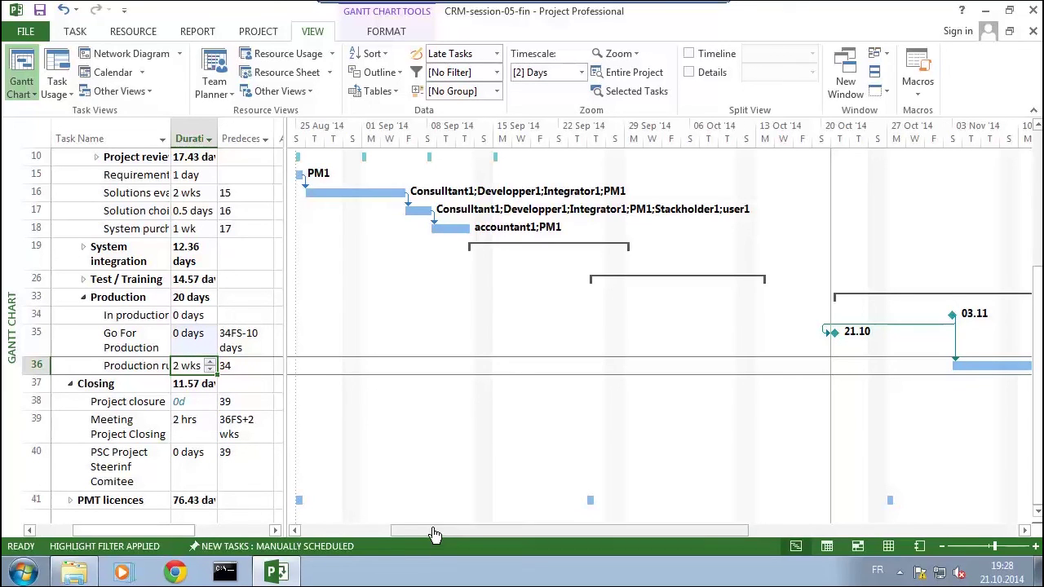
left_click_drag(433, 531, 584, 554)
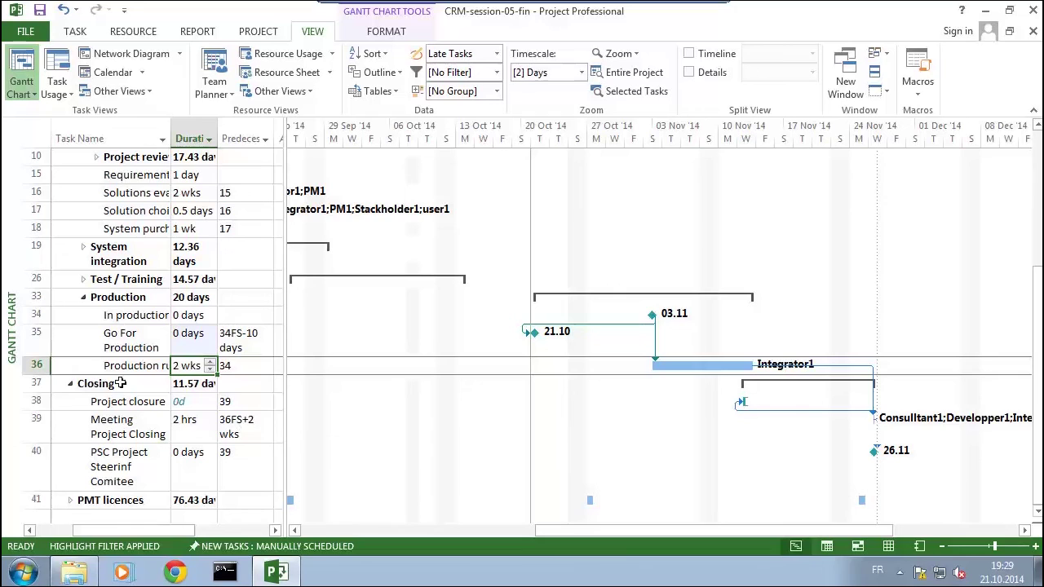